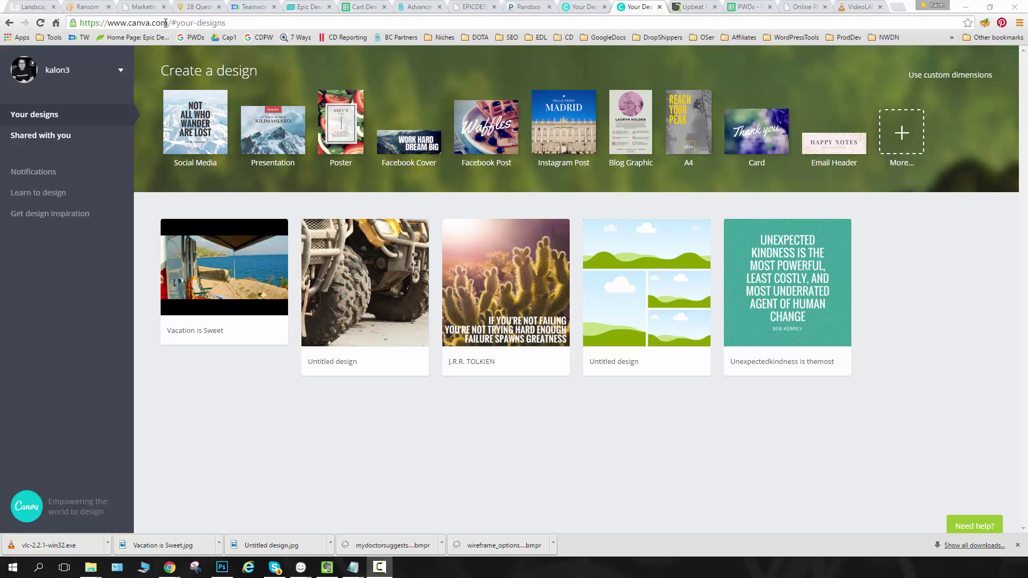
- Open the Downloads > resizephoto folder holding the camper photo in File Explorer
{"action": "left_click_drag", "start_coordinate": [128, 23], "coordinate": [168, 24]}
{"action": "left_click", "coordinate": [91, 567]}
- Check the camper photo's Details properties (3008 × 2000, 2.79 MB), then move Explorer aside
{"action": "left_click", "coordinate": [457, 155]}
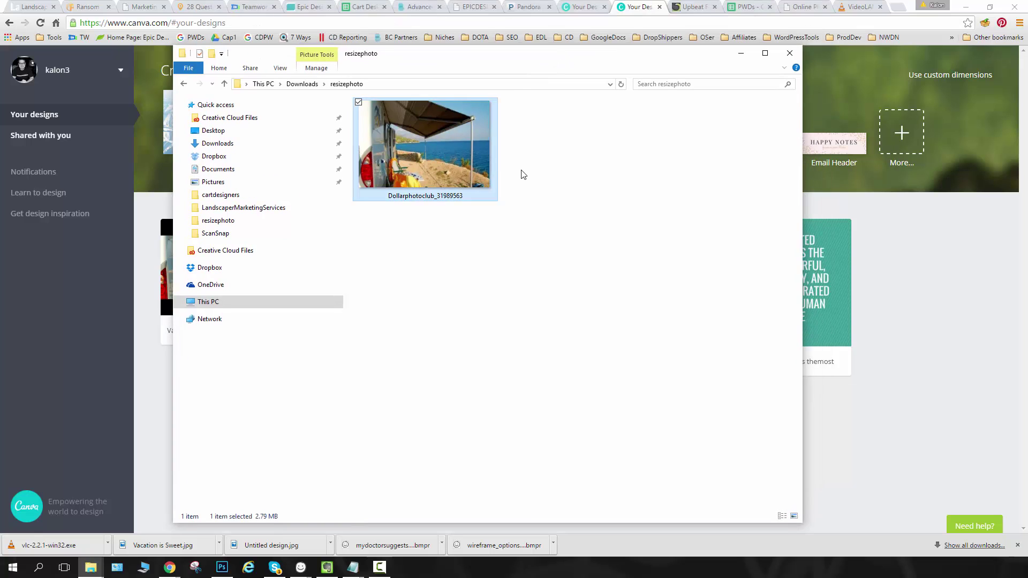
{"action": "right_click", "coordinate": [447, 171]}
{"action": "left_click", "coordinate": [543, 217]}
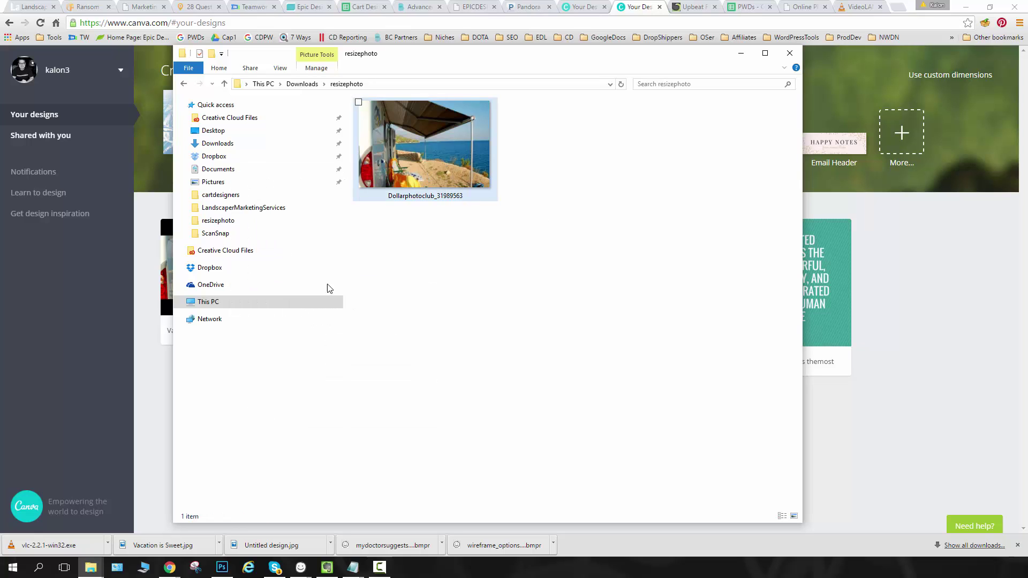
{"action": "left_click", "coordinate": [429, 150]}
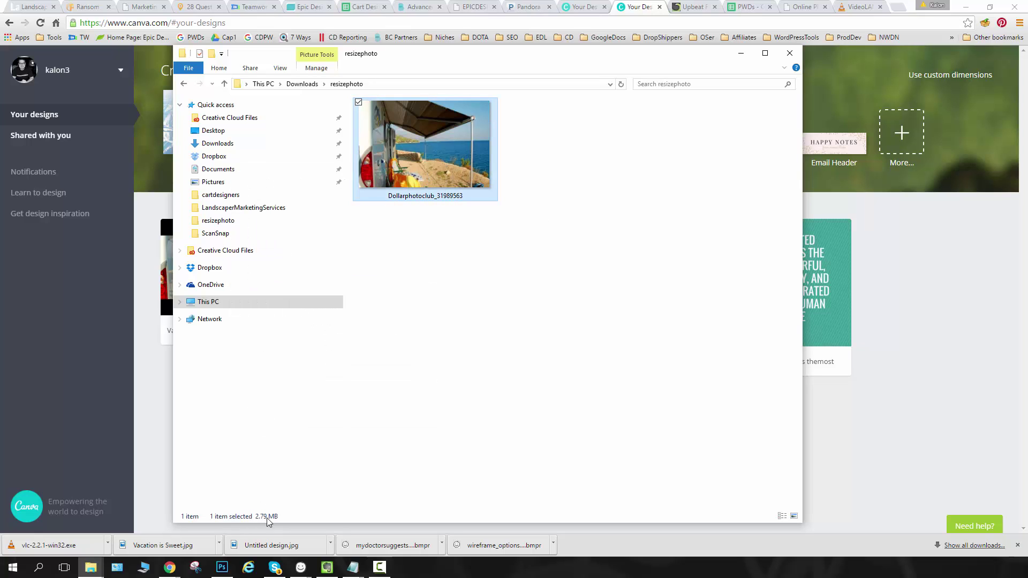
{"action": "right_click", "coordinate": [414, 153]}
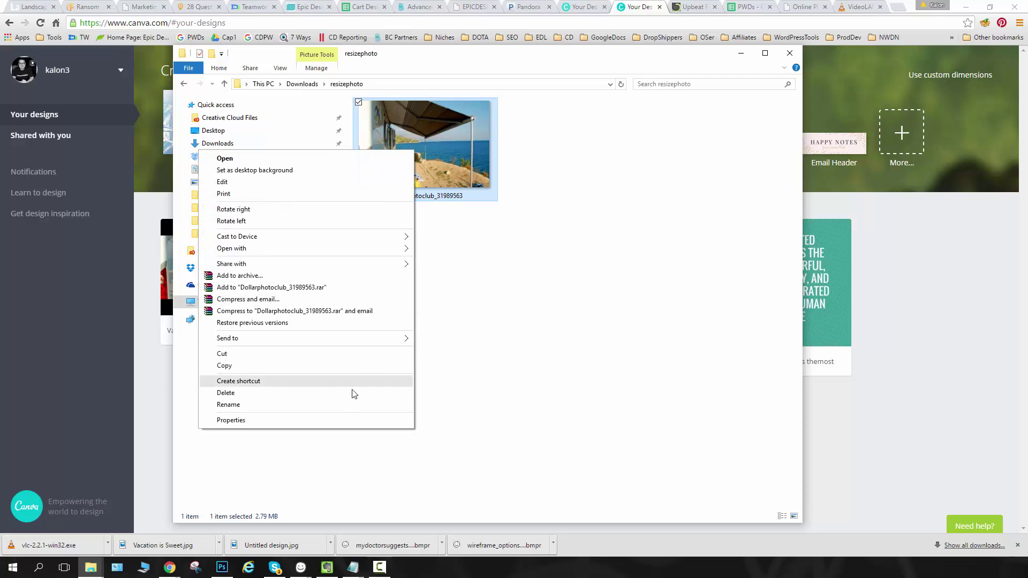
{"action": "left_click", "coordinate": [350, 420]}
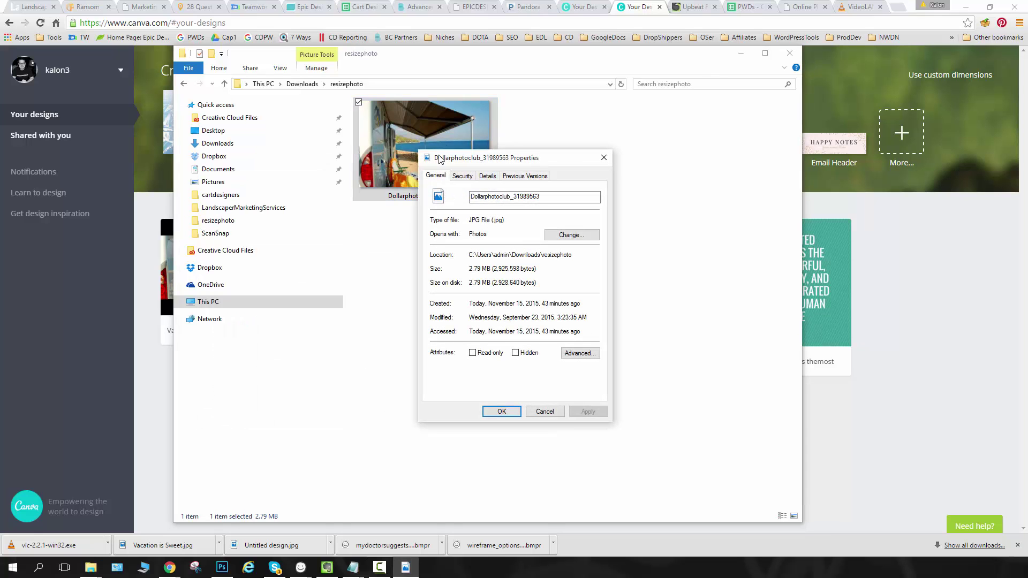
{"action": "left_click", "coordinate": [488, 176]}
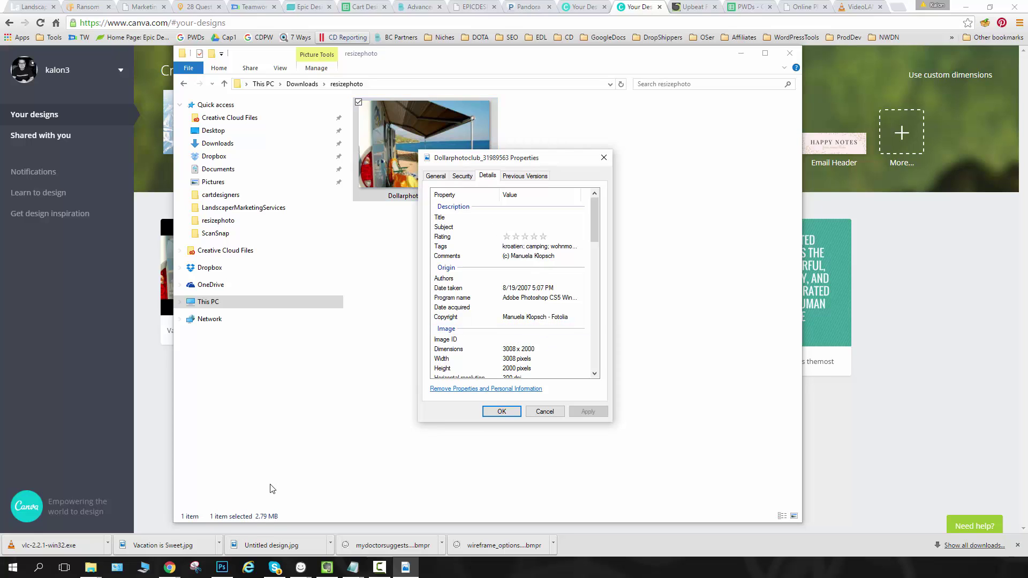
{"action": "left_click", "coordinate": [545, 411]}
{"action": "mouse_move", "coordinate": [546, 59]}
{"action": "left_mouse_down"}
{"action": "mouse_move", "coordinate": [666, 135]}
{"action": "mouse_move", "coordinate": [229, 230]}
{"action": "left_mouse_up"}
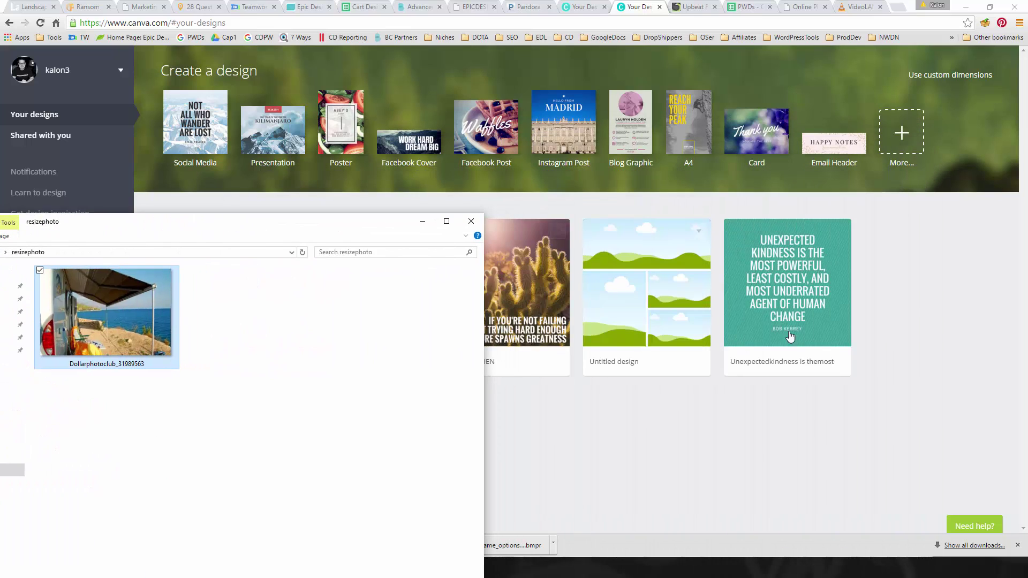
- Create a new custom-dimensions design with width 1000 and height 500 px
{"action": "left_click", "coordinate": [922, 304]}
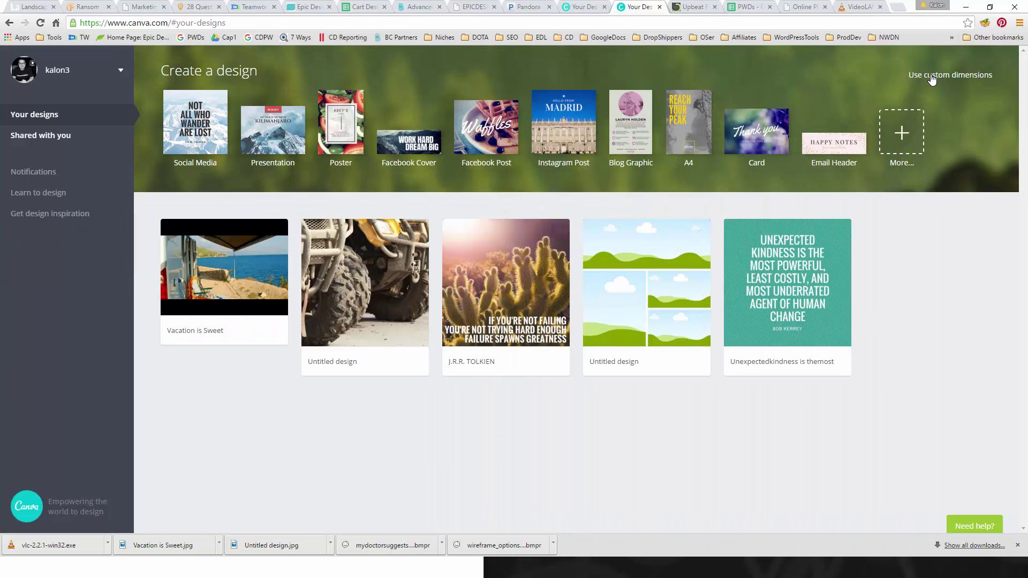
{"action": "left_click", "coordinate": [928, 77]}
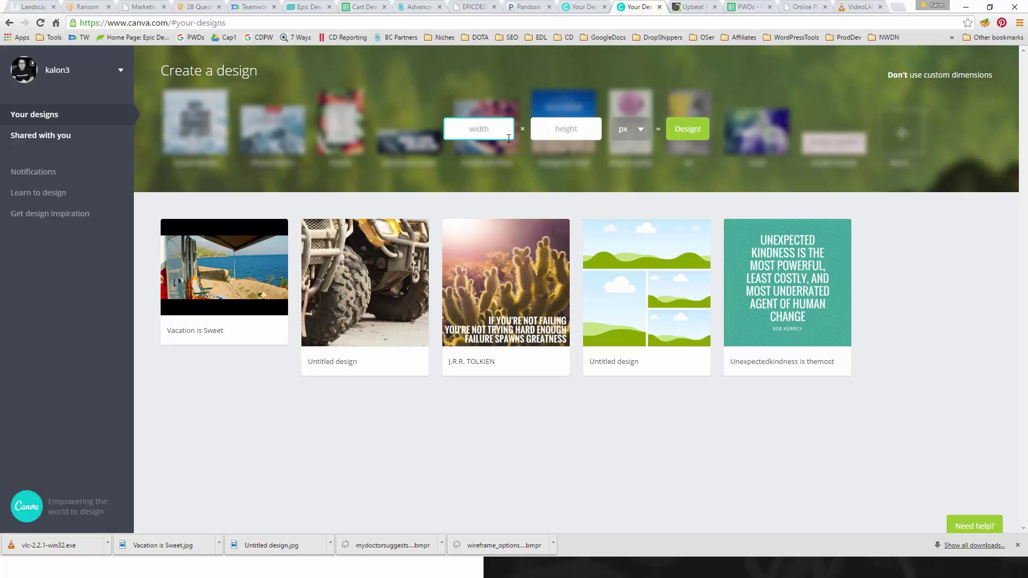
{"action": "type", "text": "1000"}
{"action": "key", "text": "Tab"}
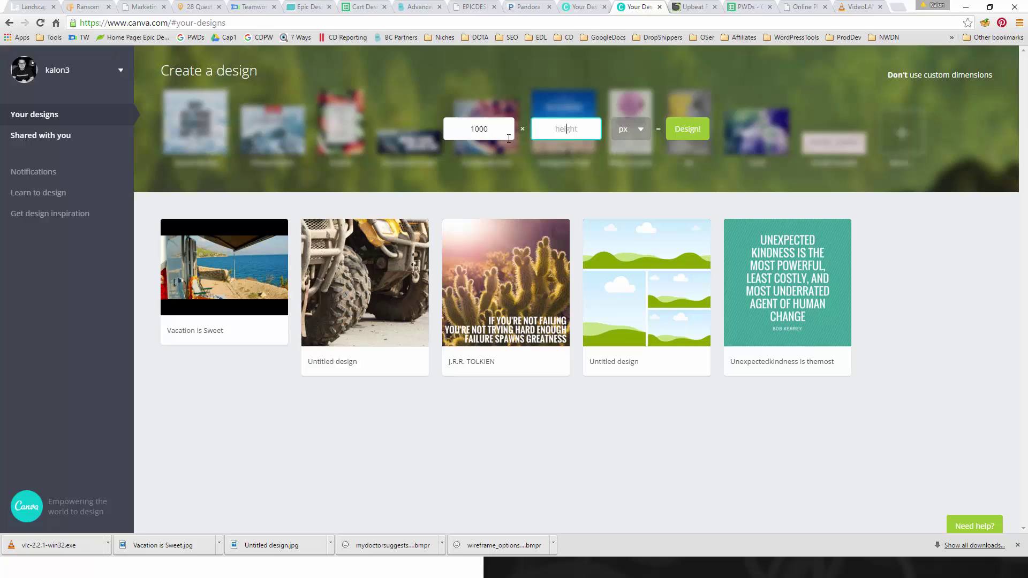
{"action": "type", "text": "500"}
{"action": "left_click_drag", "start_coordinate": [492, 126], "coordinate": [454, 127]}
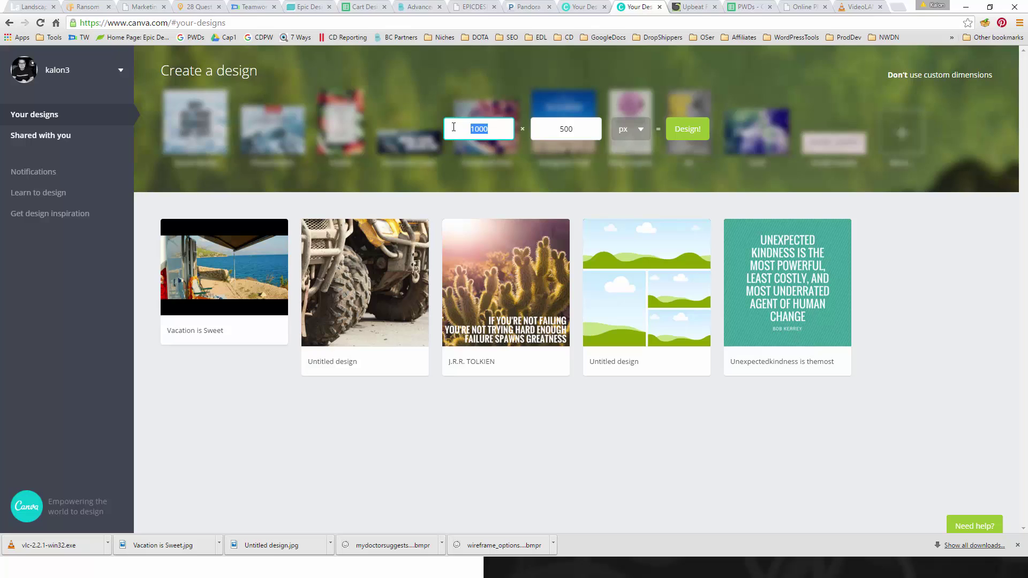
{"action": "type", "text": "400"}
{"action": "key", "text": "Tab"}
{"action": "type", "text": "4"}
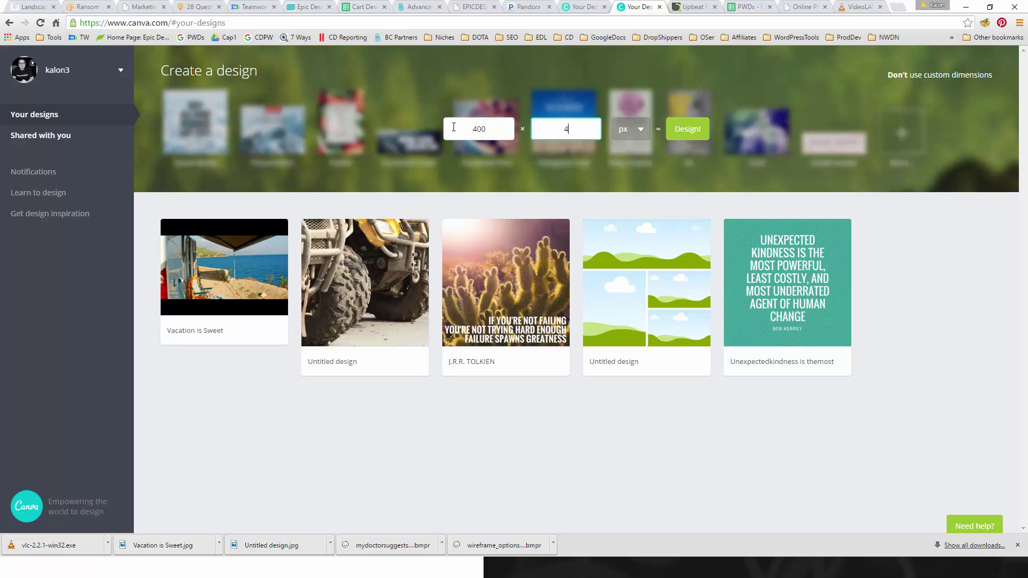
{"action": "type", "text": "000"}
{"action": "key", "text": "BackSpace"}
{"action": "left_click_drag", "start_coordinate": [503, 140], "coordinate": [423, 130]}
{"action": "type", "text": "600"}
{"action": "key", "text": "Tab"}
{"action": "type", "text": "600"}
{"action": "left_click_drag", "start_coordinate": [489, 133], "coordinate": [447, 134]}
{"action": "type", "text": "1000"}
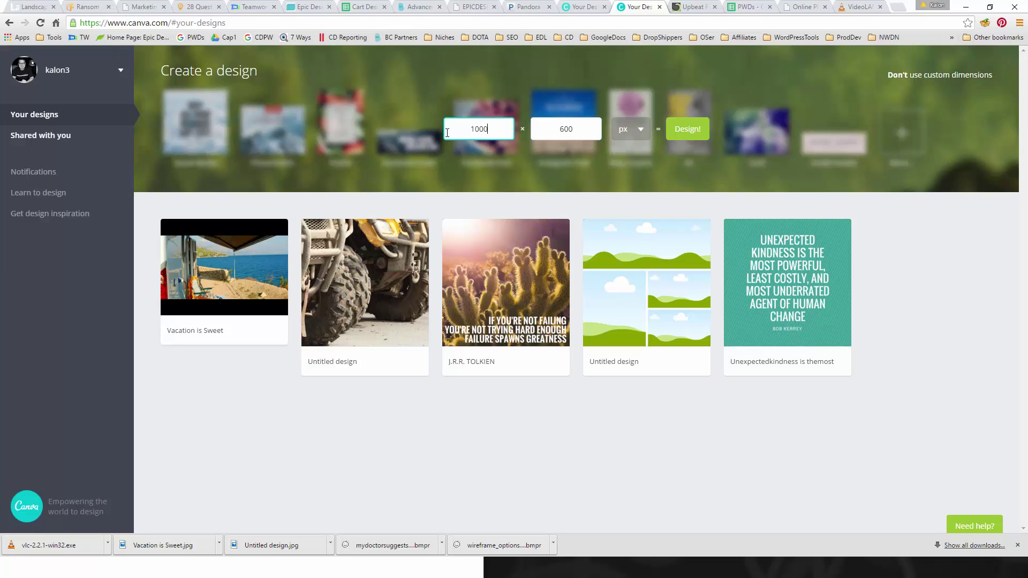
{"action": "key", "text": "Tab"}
{"action": "type", "text": "500"}
{"action": "left_click", "coordinate": [629, 127]}
{"action": "left_click", "coordinate": [678, 131]}
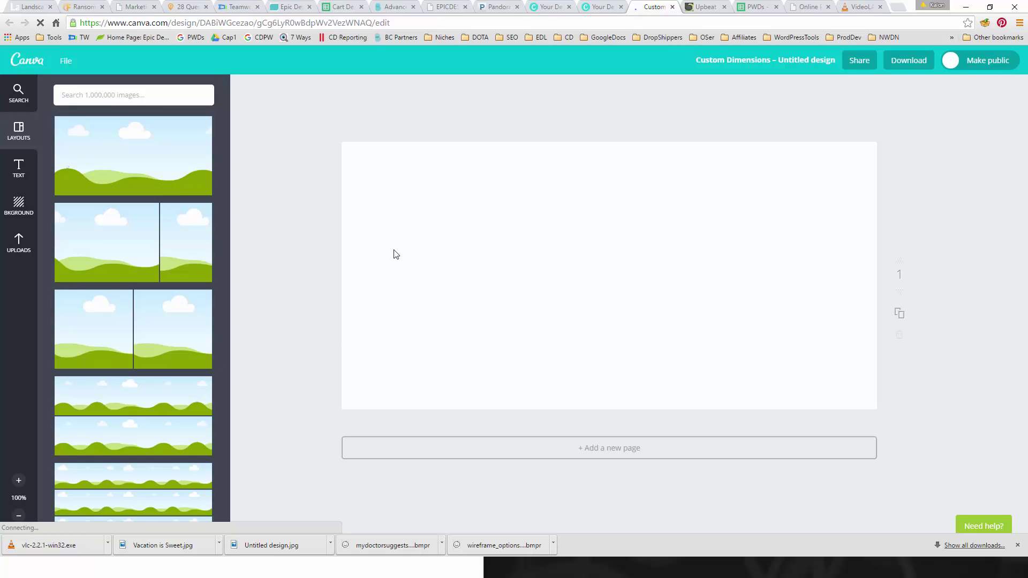
{"action": "scroll", "coordinate": [135, 417], "scroll_direction": "down", "scroll_amount": 3}
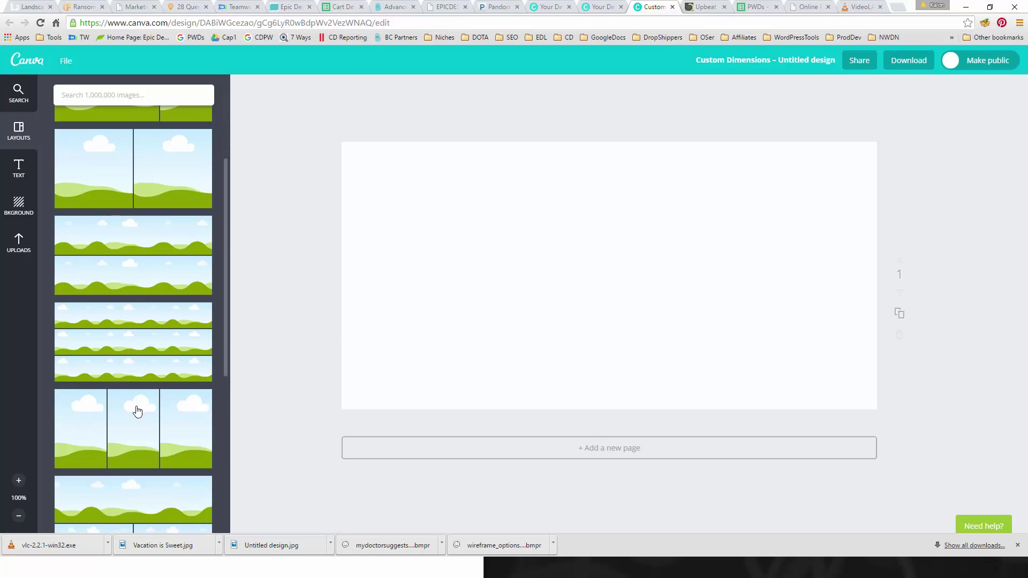
{"action": "scroll", "coordinate": [139, 408], "scroll_direction": "down", "scroll_amount": 2}
{"action": "scroll", "coordinate": [160, 335], "scroll_direction": "down", "scroll_amount": 2}
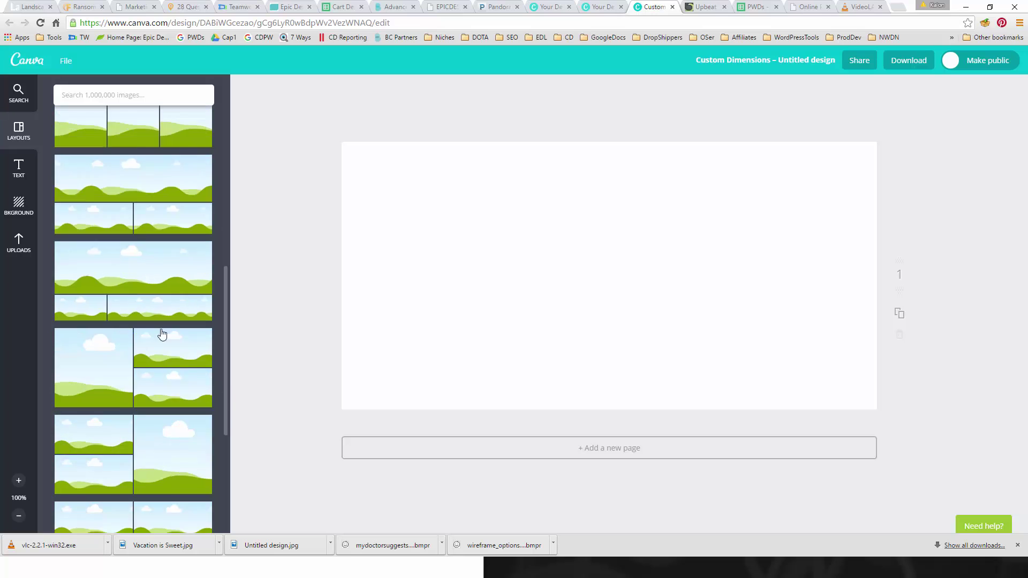
{"action": "scroll", "coordinate": [162, 341], "scroll_direction": "down", "scroll_amount": 3}
{"action": "scroll", "coordinate": [163, 345], "scroll_direction": "down", "scroll_amount": 2}
{"action": "scroll", "coordinate": [161, 345], "scroll_direction": "up", "scroll_amount": 4}
{"action": "scroll", "coordinate": [160, 341], "scroll_direction": "up", "scroll_amount": 3}
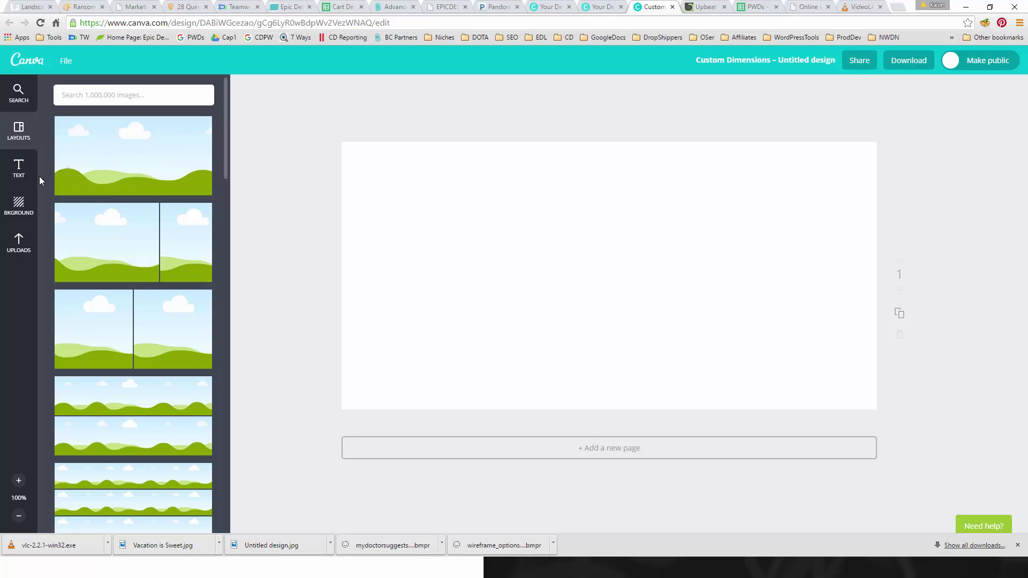
- Upload the camper photo from the resizephoto folder into Canva's Uploads panel
{"action": "left_click", "coordinate": [24, 245]}
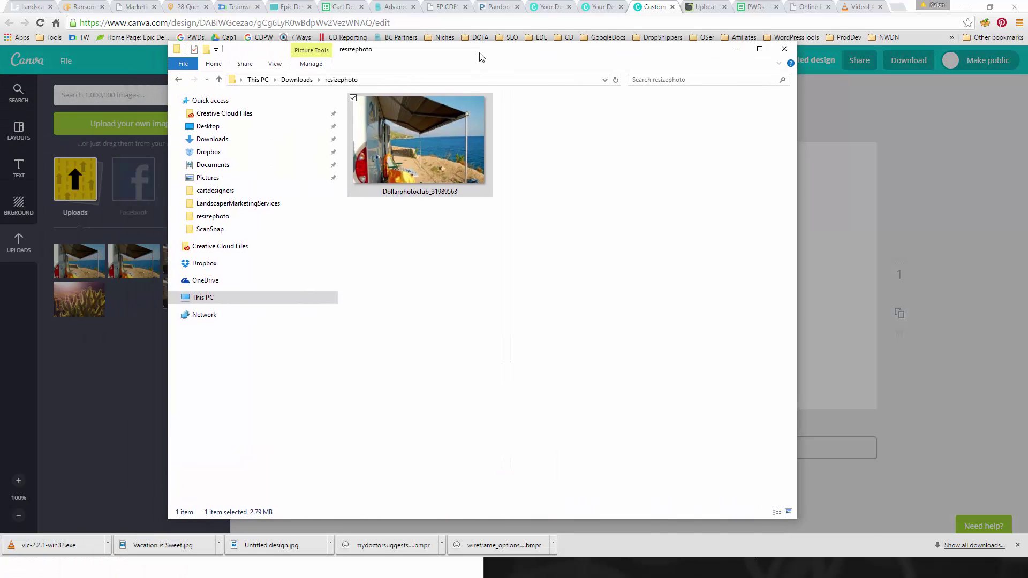
{"action": "left_click_drag", "start_coordinate": [483, 177], "coordinate": [97, 281]}
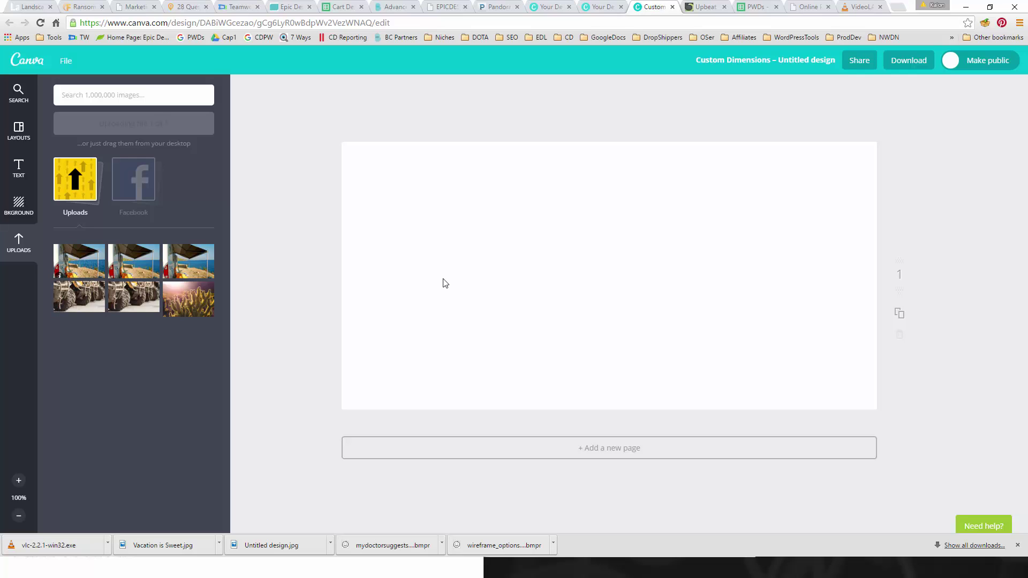
- Place the uploaded camper photo on the page and enlarge it to the page edges
{"action": "left_click", "coordinate": [85, 259]}
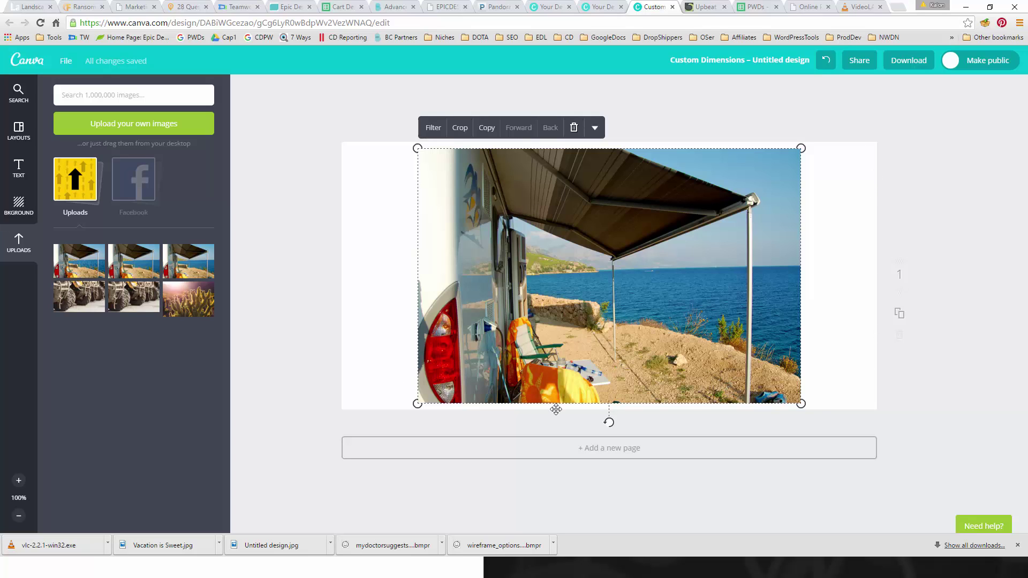
{"action": "left_click_drag", "start_coordinate": [418, 149], "coordinate": [331, 114]}
{"action": "left_click_drag", "start_coordinate": [818, 418], "coordinate": [872, 458]}
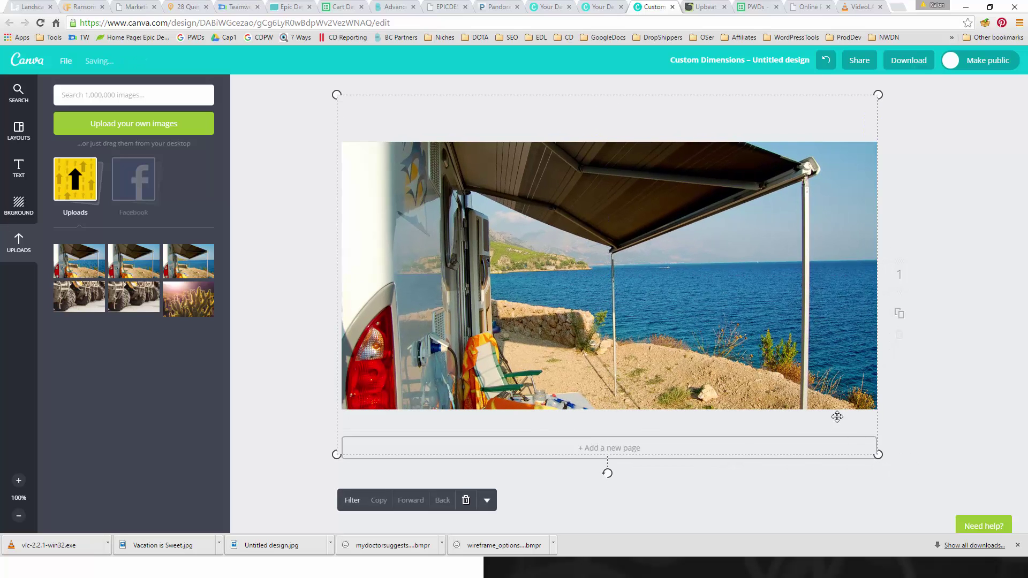
{"action": "mouse_move", "coordinate": [797, 355]}
{"action": "left_mouse_down"}
{"action": "mouse_move", "coordinate": [802, 337]}
{"action": "mouse_move", "coordinate": [807, 343]}
{"action": "left_mouse_up"}
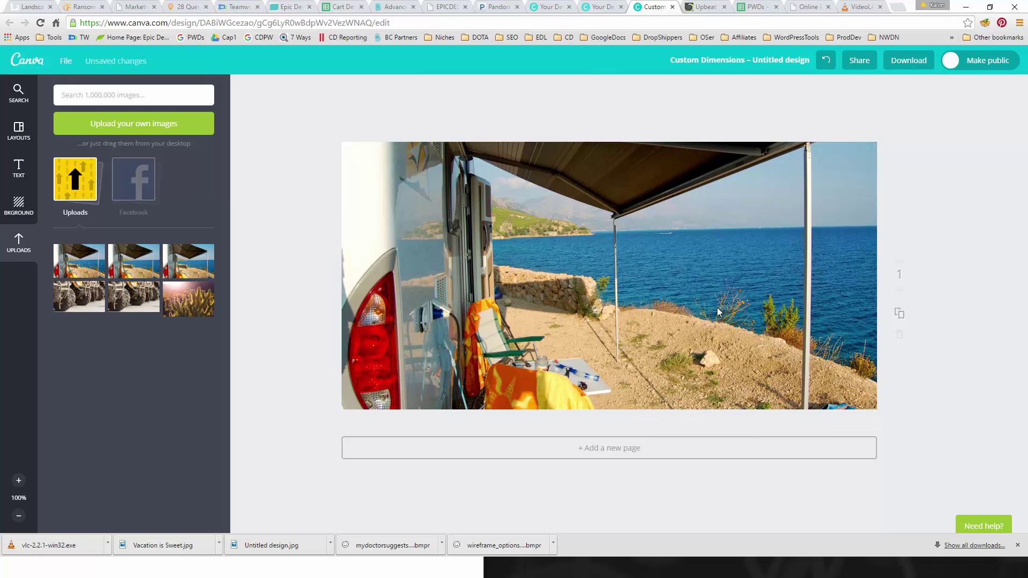
- Reposition the enlarged photo so the awning and sea fill the page, and try tilting it
{"action": "left_click", "coordinate": [876, 397]}
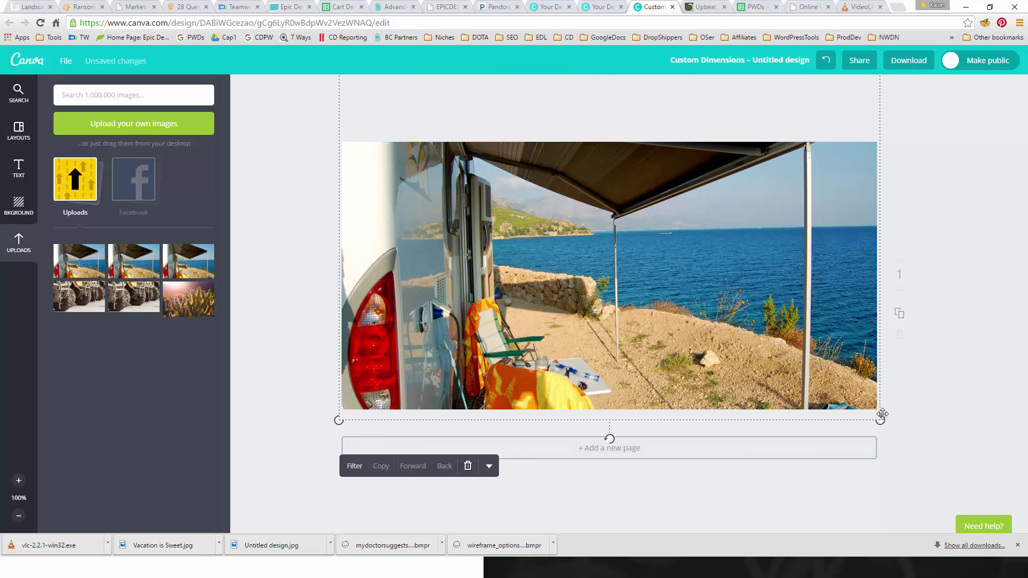
{"action": "left_click_drag", "start_coordinate": [881, 420], "coordinate": [997, 522]}
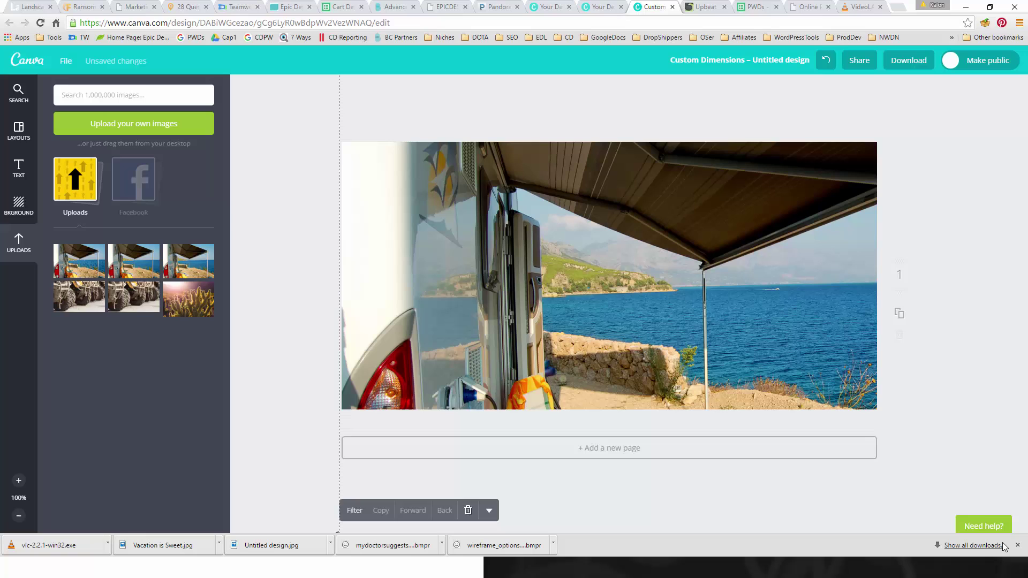
{"action": "left_click_drag", "start_coordinate": [761, 350], "coordinate": [682, 319]}
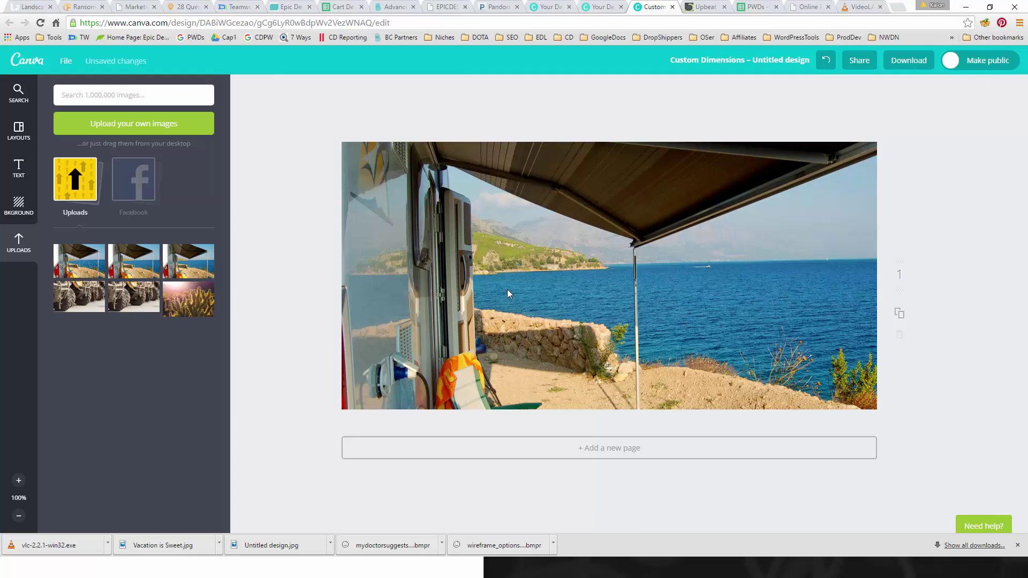
{"action": "left_click", "coordinate": [703, 280]}
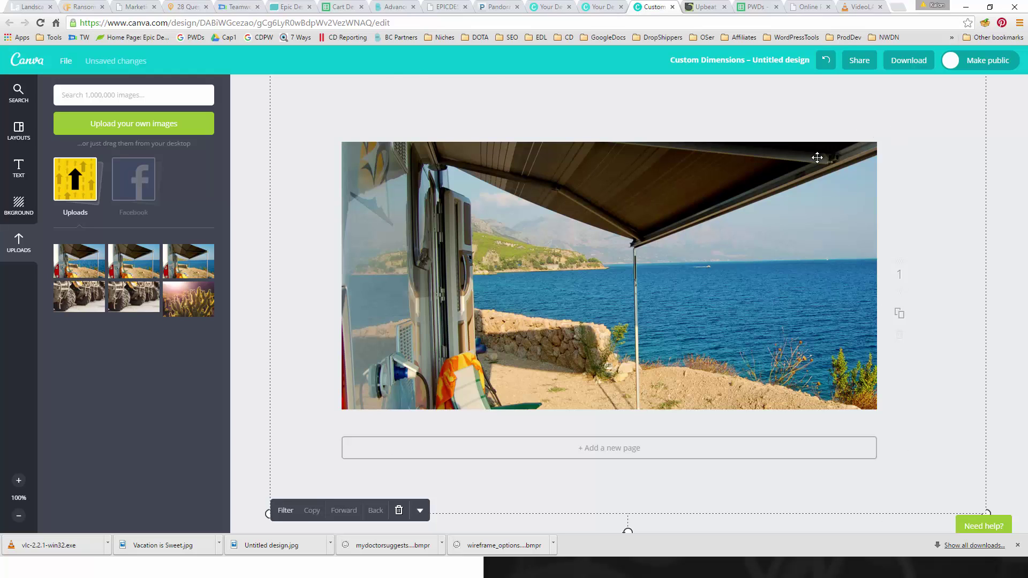
{"action": "left_click", "coordinate": [628, 533]}
{"action": "mouse_move", "coordinate": [628, 534]}
{"action": "left_mouse_down"}
{"action": "mouse_move", "coordinate": [500, 484]}
{"action": "mouse_move", "coordinate": [567, 524]}
{"action": "mouse_move", "coordinate": [628, 530]}
{"action": "left_mouse_up"}
{"action": "left_click", "coordinate": [18, 169]}
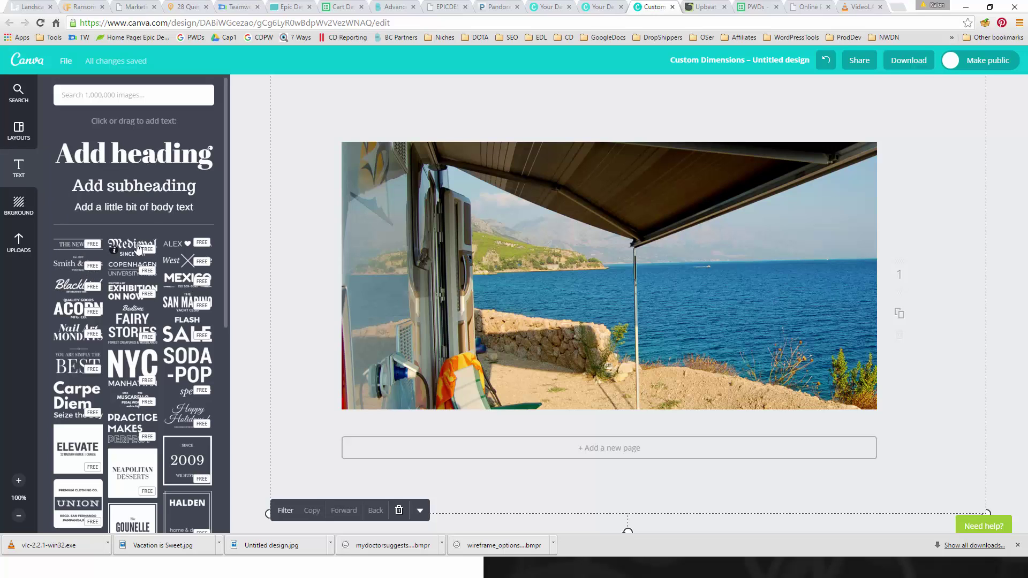
- Add the Medieval heading combo reading 'Take a Vacation' in the Ultra font
{"action": "left_click", "coordinate": [457, 274]}
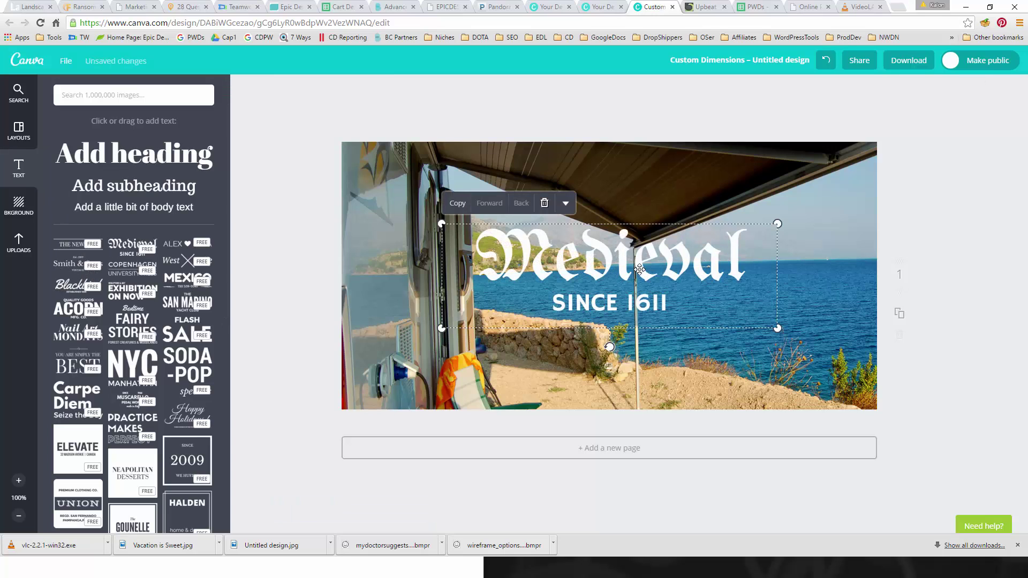
{"action": "left_click", "coordinate": [639, 269]}
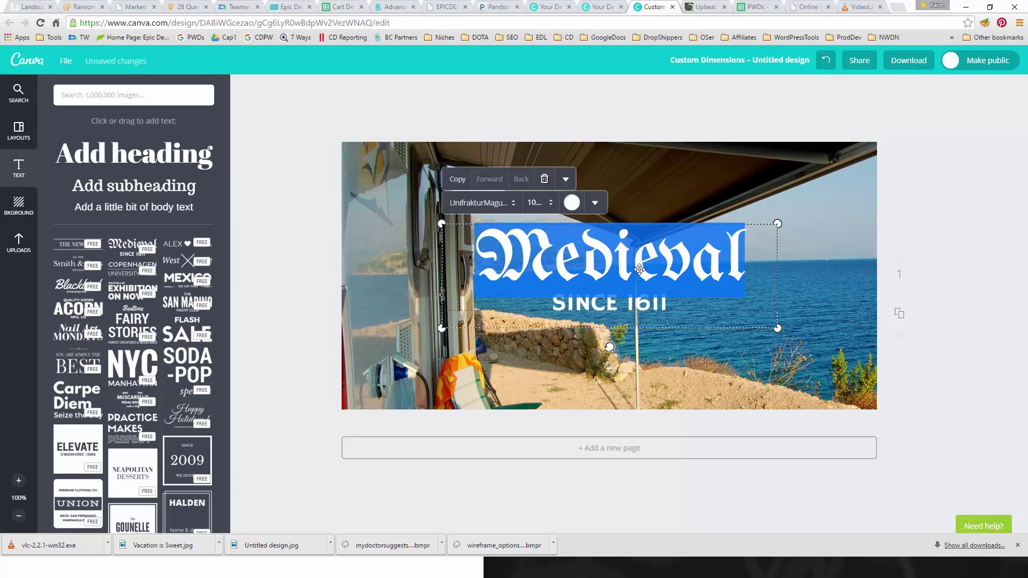
{"action": "type", "text": "Tak"}
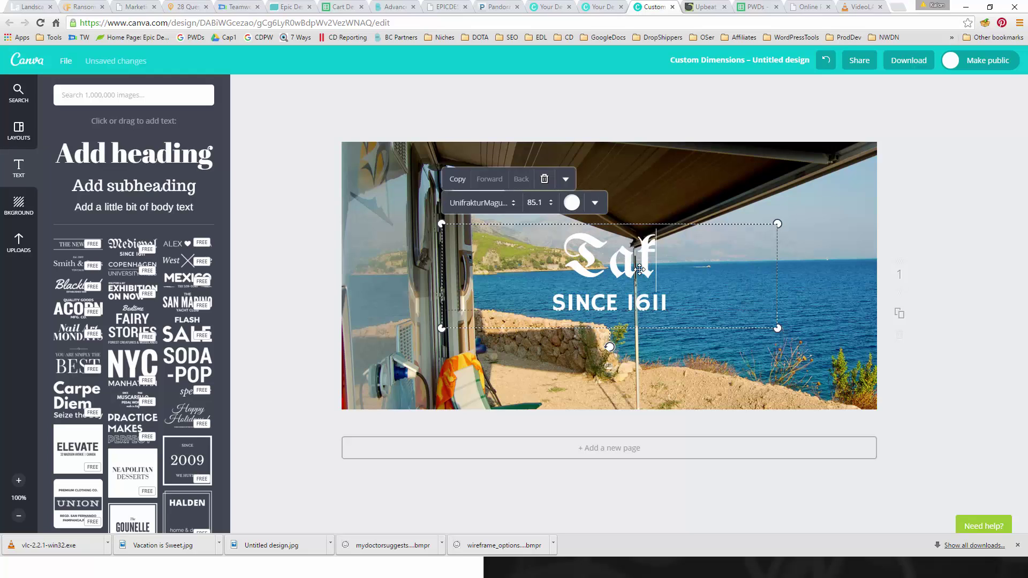
{"action": "type", "text": "e a Vac"}
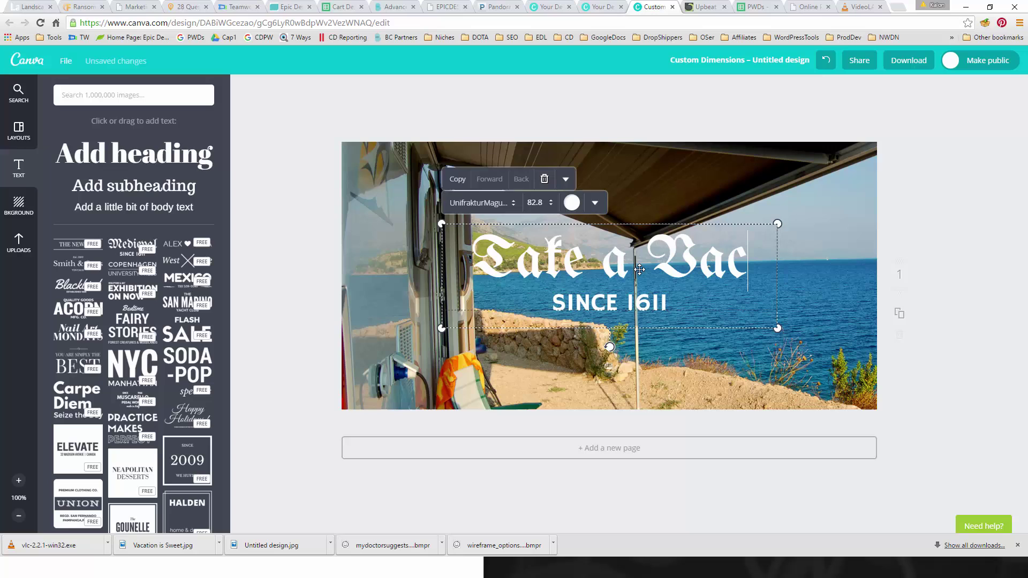
{"action": "key", "text": "BackSpace"}
{"action": "key", "text": "BackSpace"}
{"action": "key", "text": "BackSpace"}
{"action": "type", "text": "Vaca"}
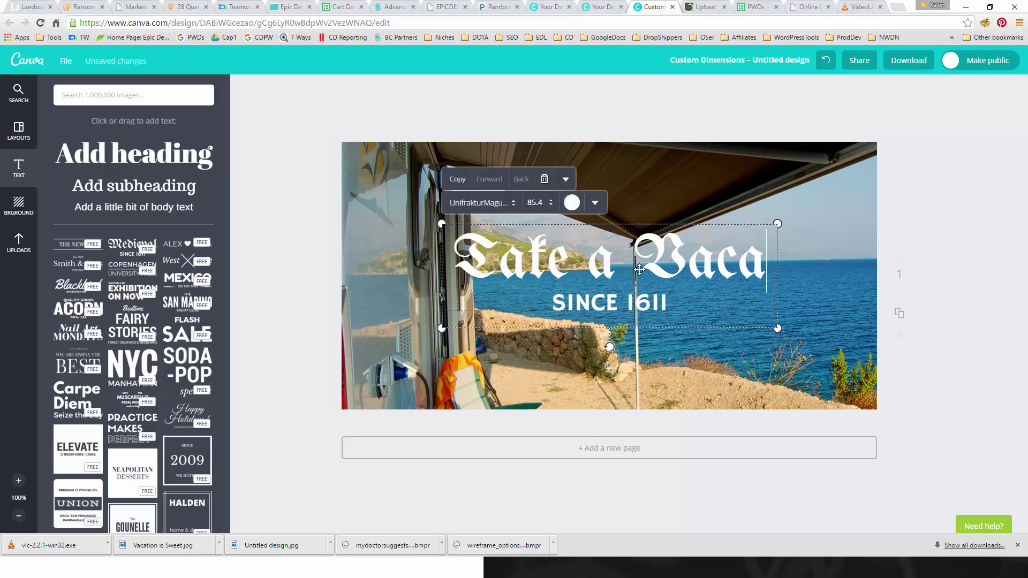
{"action": "type", "text": "tion"}
{"action": "key", "text": "ctrl+a"}
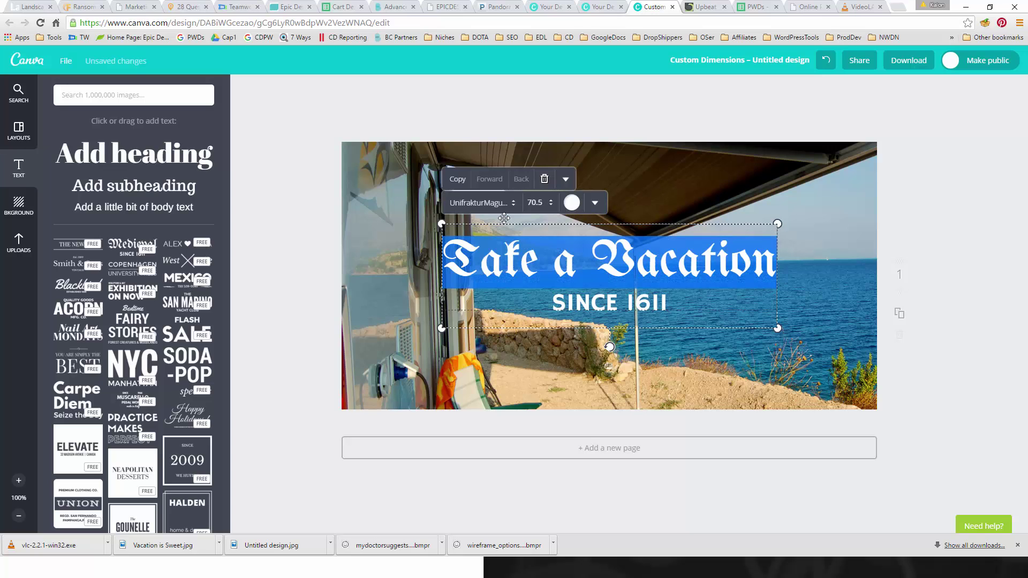
{"action": "left_click", "coordinate": [482, 202]}
{"action": "left_click", "coordinate": [482, 216]}
{"action": "left_click", "coordinate": [544, 262]}
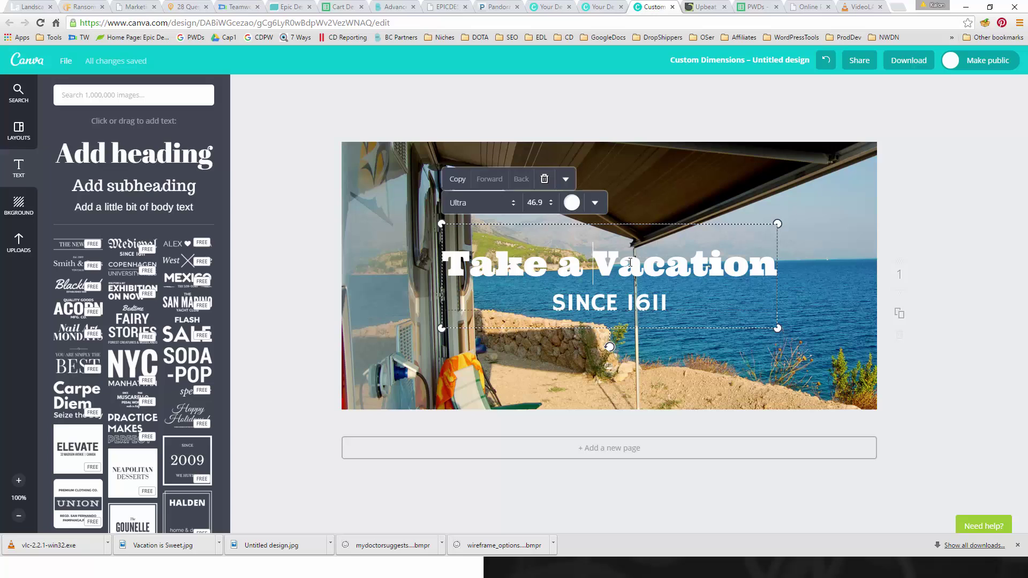
- Browse the heading's colour choices and move it right and down over the sea
{"action": "left_click_drag", "start_coordinate": [630, 263], "coordinate": [770, 272]}
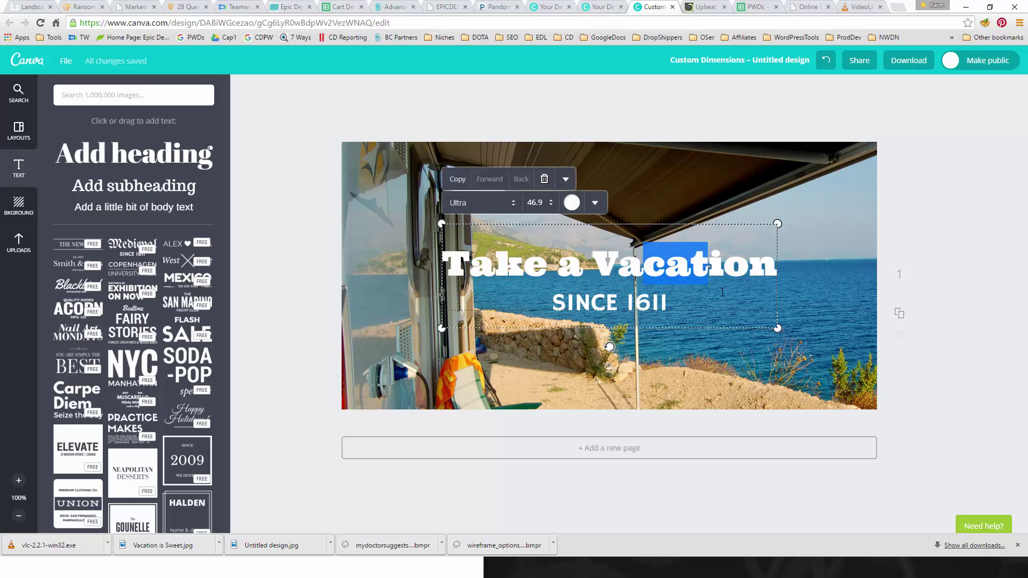
{"action": "left_click", "coordinate": [571, 202]}
{"action": "left_click", "coordinate": [746, 267]}
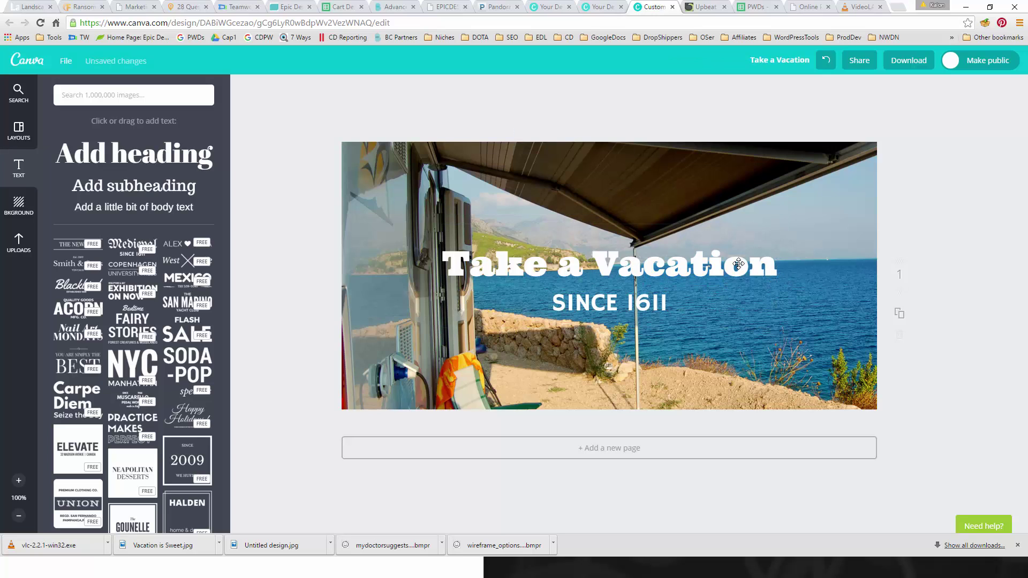
{"action": "left_click_drag", "start_coordinate": [714, 264], "coordinate": [804, 289]}
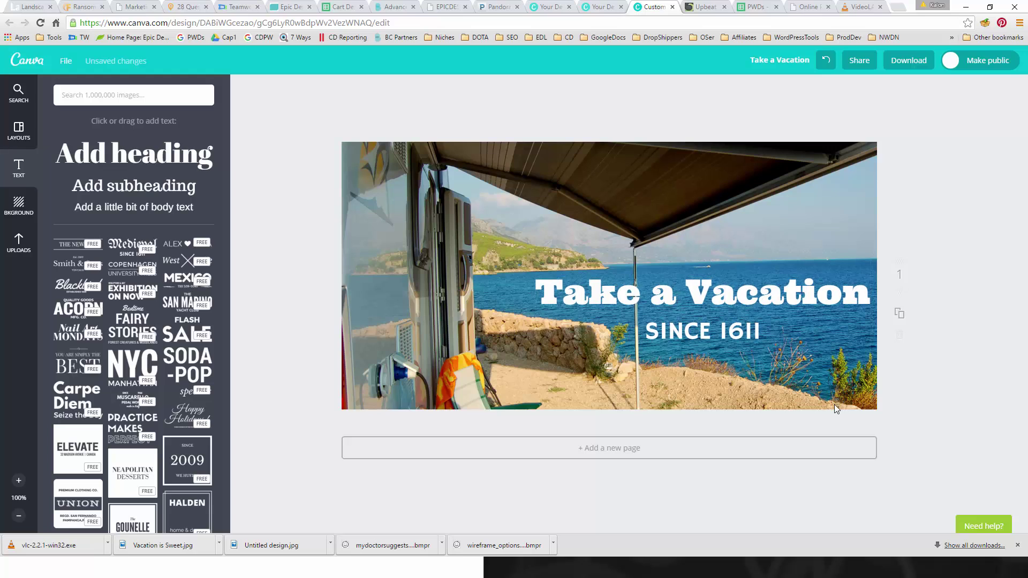
- Delete the SINCE 1611 line, nudge the heading, then delete its Take a Vacation text
{"action": "double_click", "coordinate": [666, 332]}
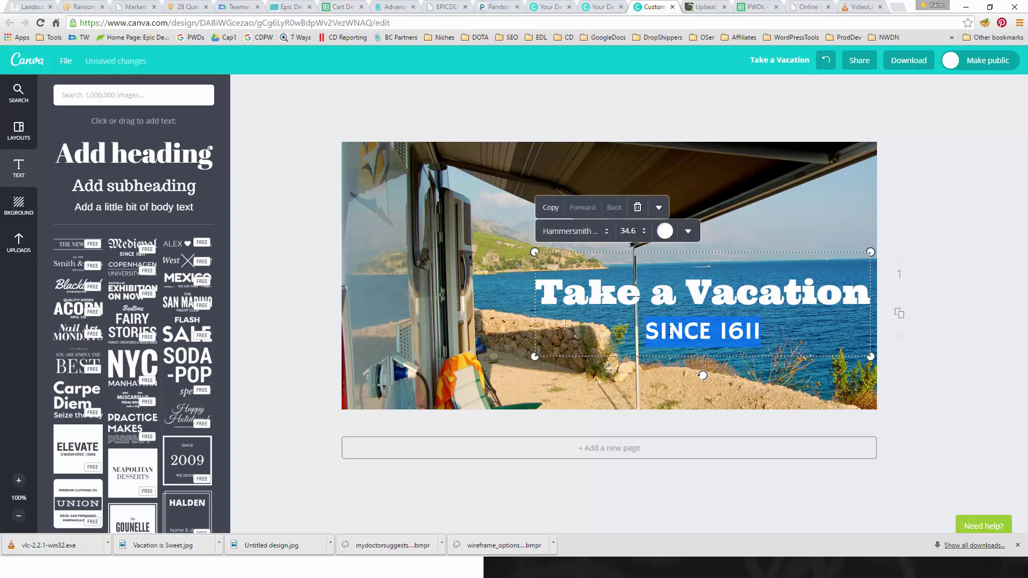
{"action": "key", "text": "BackSpace"}
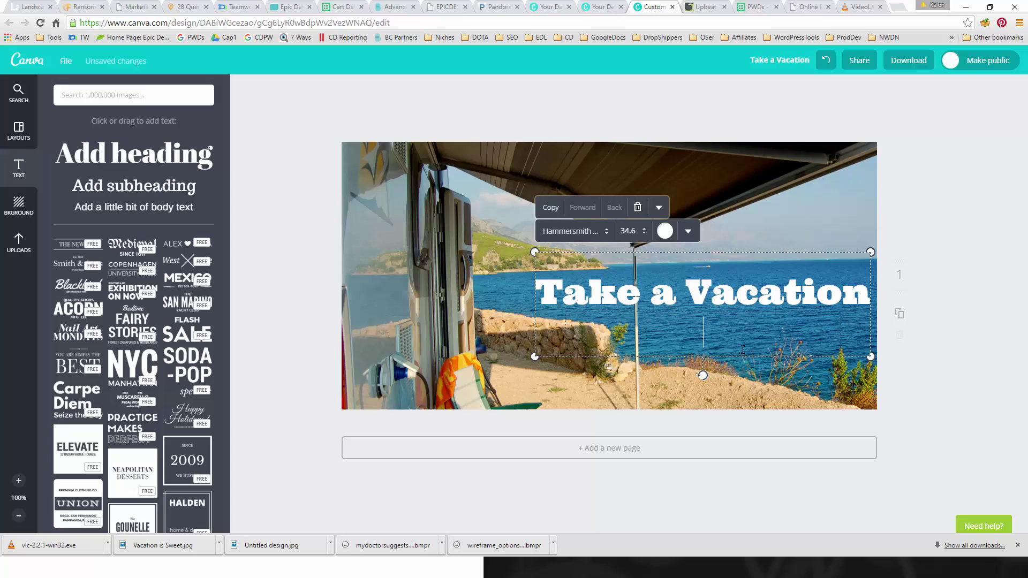
{"action": "left_click", "coordinate": [798, 204]}
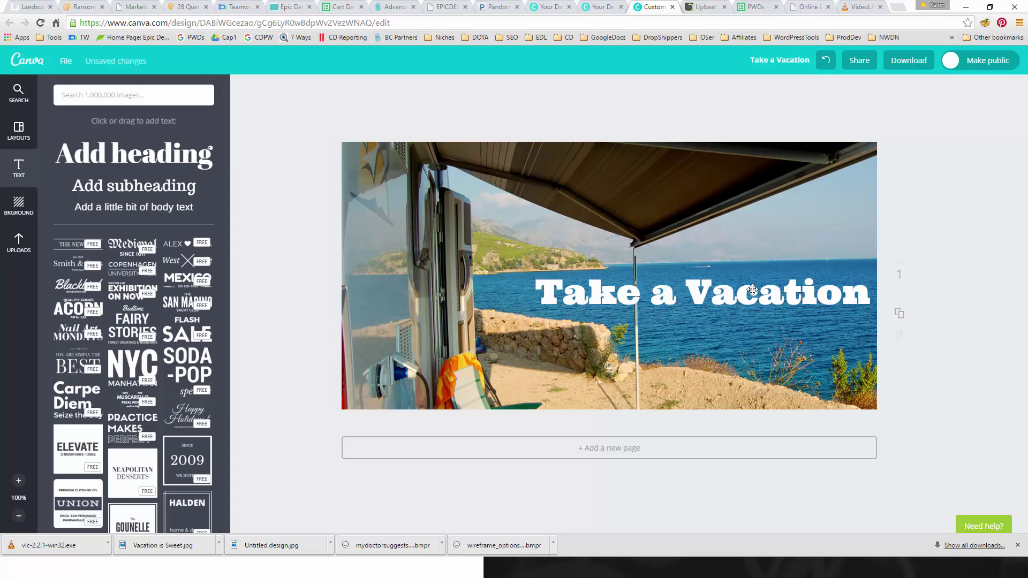
{"action": "left_click_drag", "start_coordinate": [749, 289], "coordinate": [745, 297]}
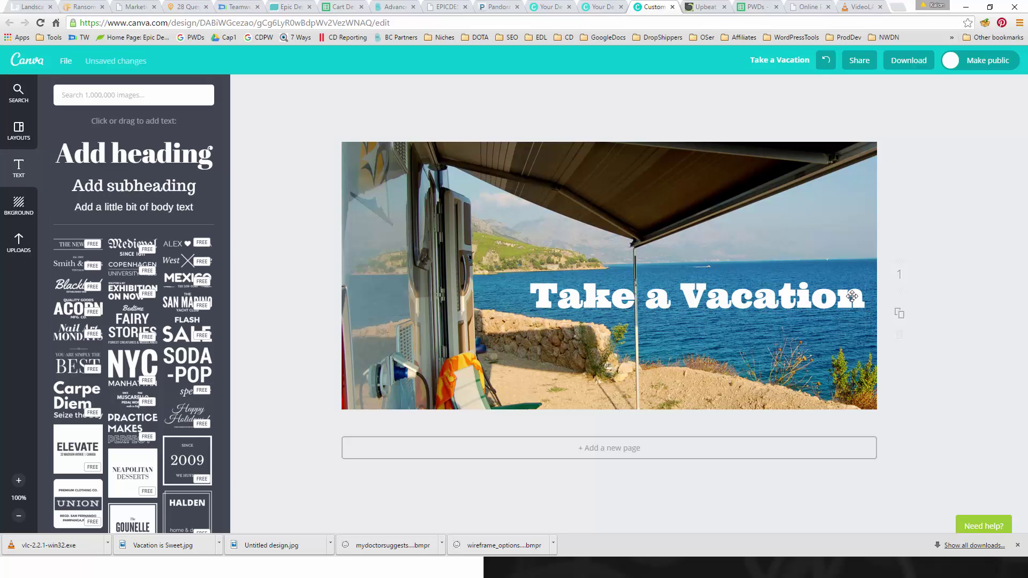
{"action": "double_click", "coordinate": [851, 296]}
{"action": "key", "text": "BackSpace"}
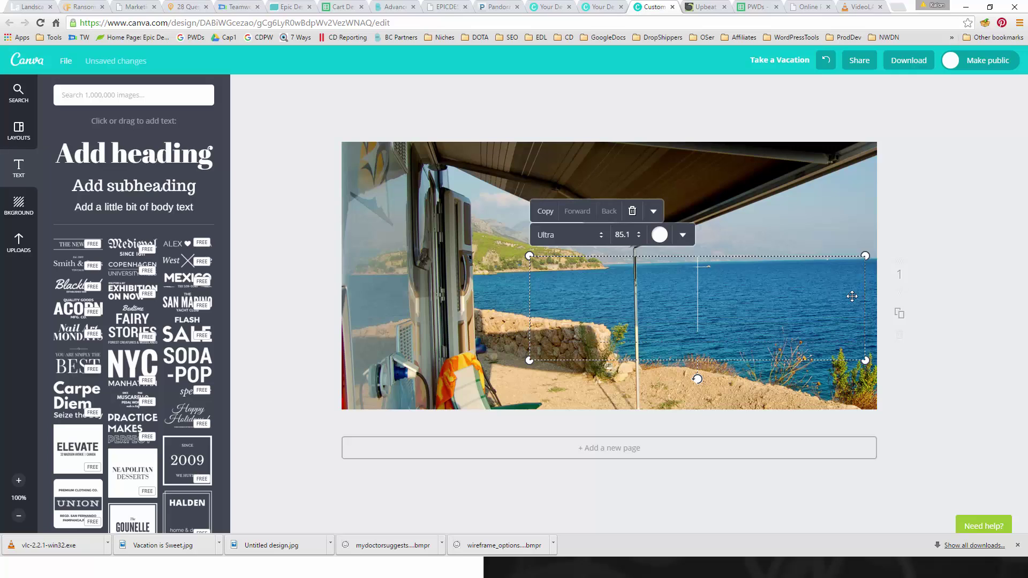
- Drop the empty text box and download the 1000 × 500 design as Image: for Web (JPG)
{"action": "left_click", "coordinate": [905, 217]}
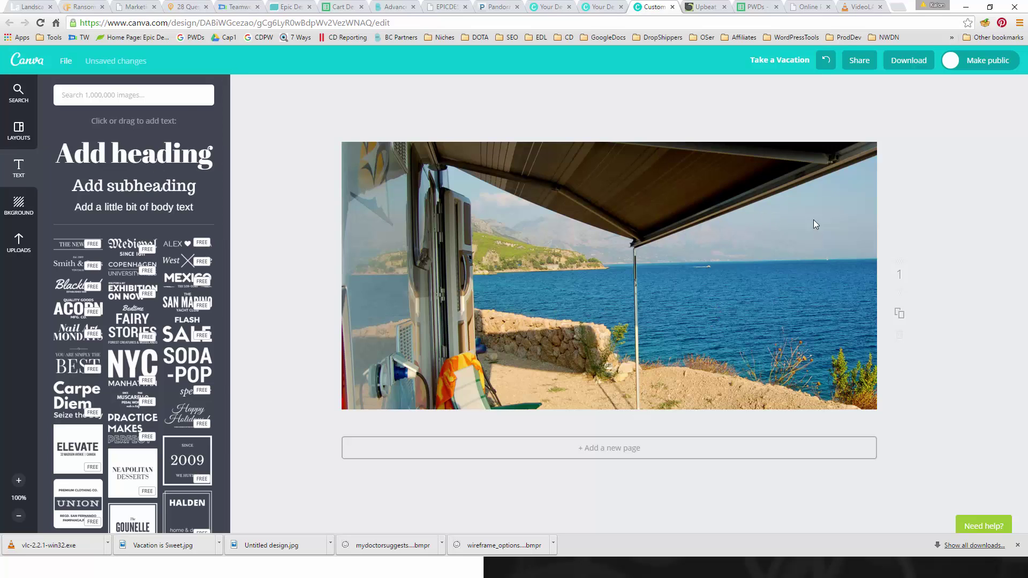
{"action": "left_click", "coordinate": [913, 64]}
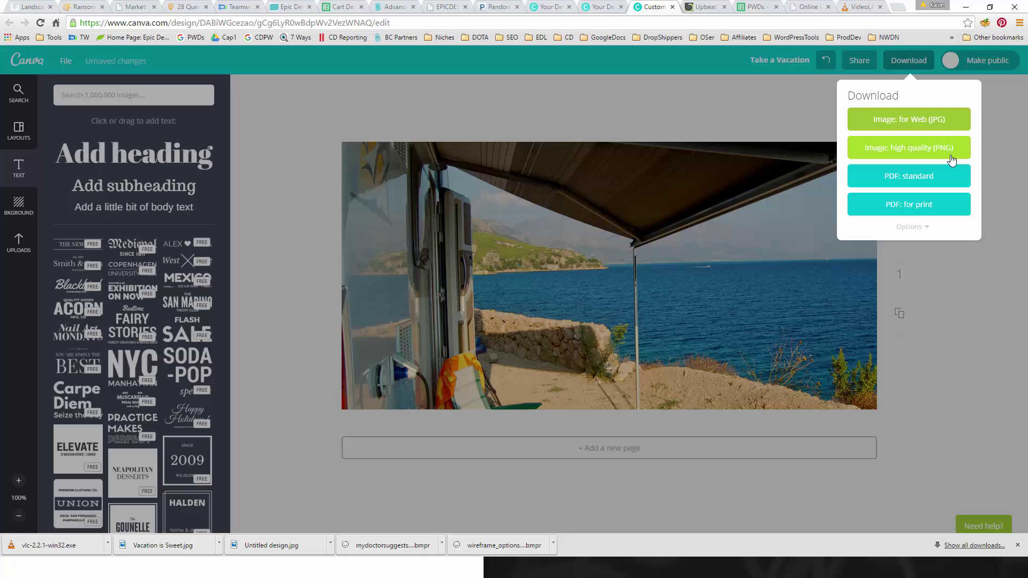
{"action": "left_click", "coordinate": [938, 123]}
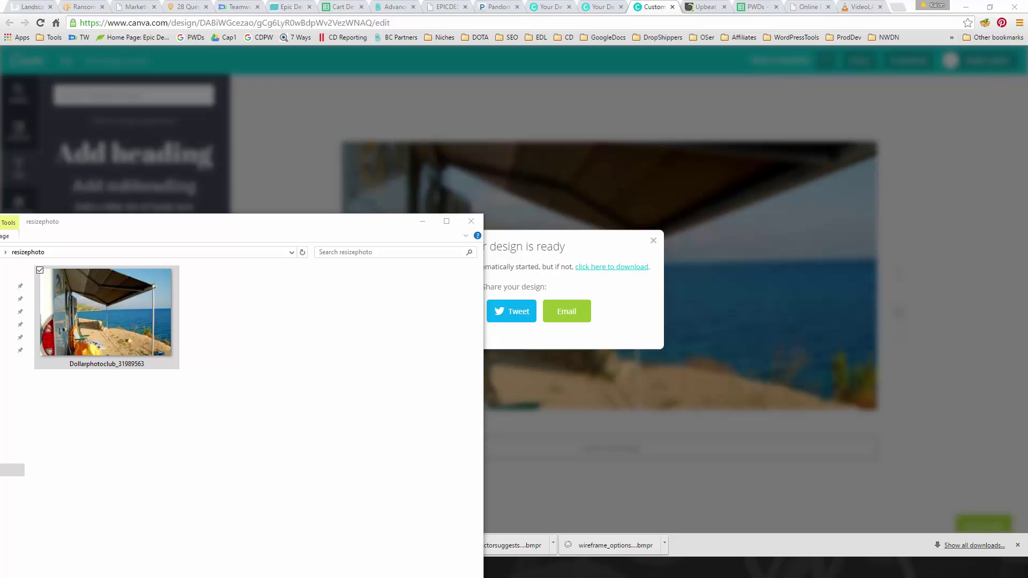
- Move the downloaded Take a Vacation JPG into resizephoto and compare 438 KB against 2.79 MB
{"action": "left_click_drag", "start_coordinate": [161, 362], "coordinate": [225, 360]}
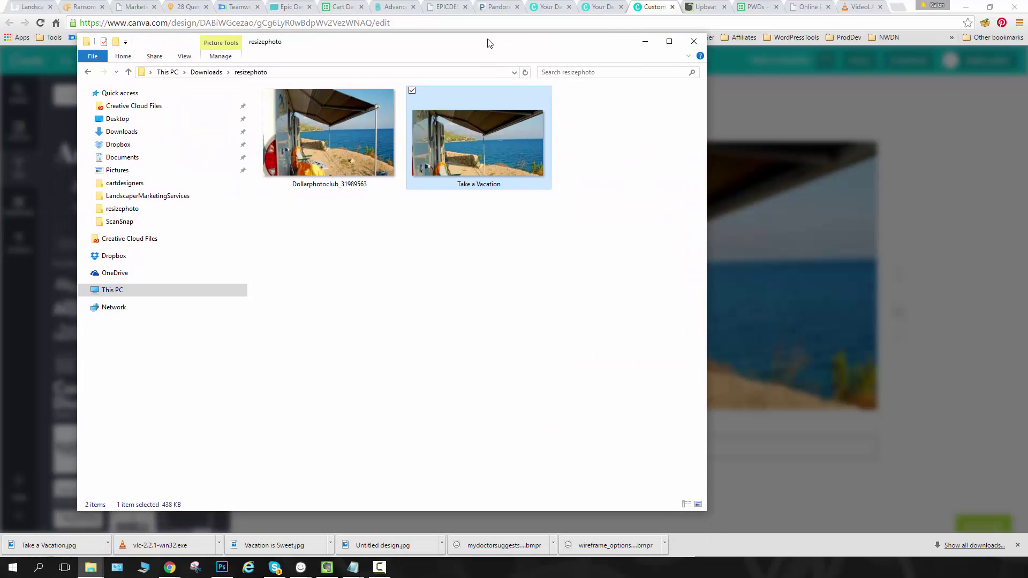
{"action": "left_click", "coordinate": [354, 91]}
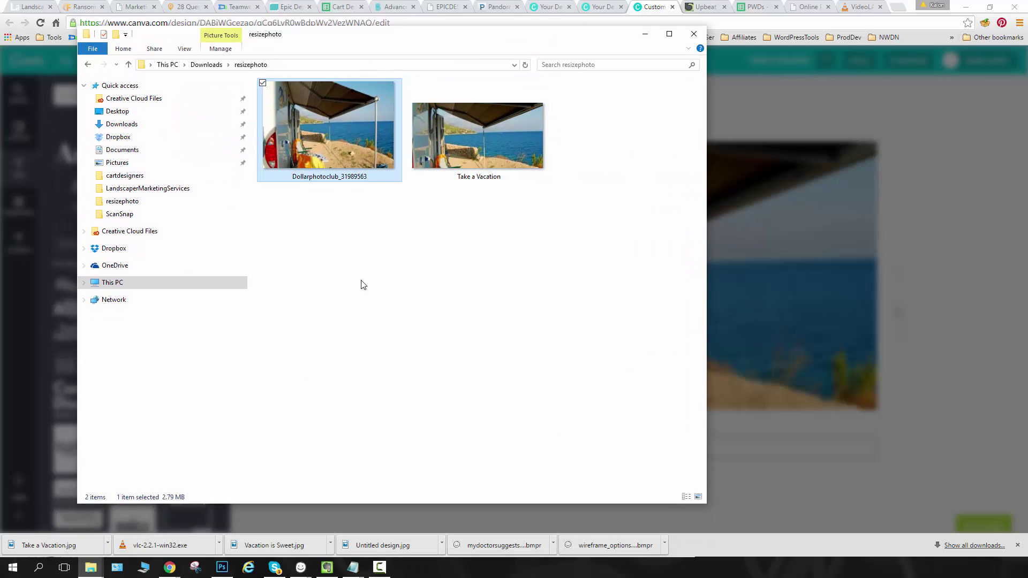
{"action": "left_click", "coordinate": [467, 155]}
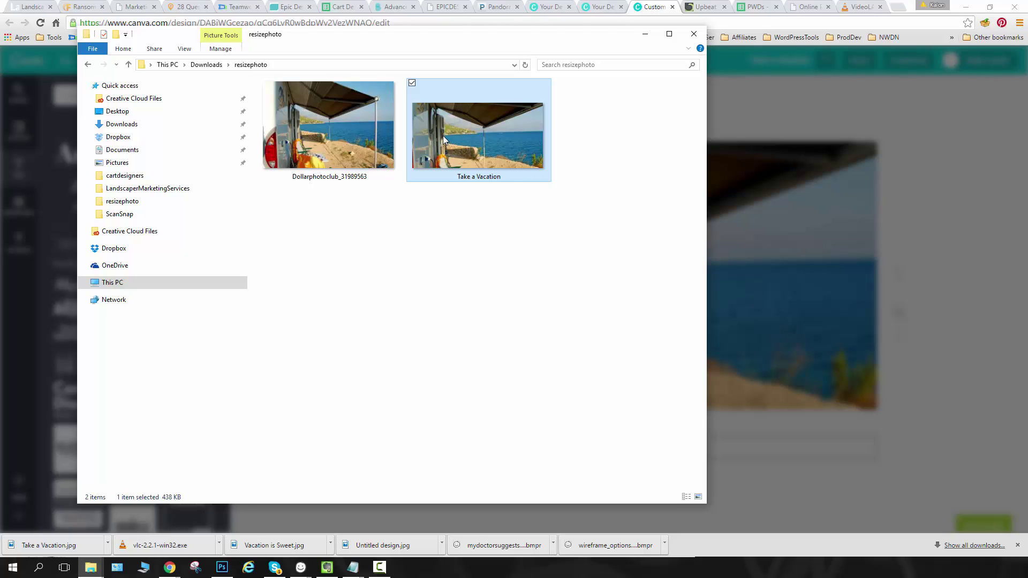
{"action": "left_click", "coordinate": [348, 165]}
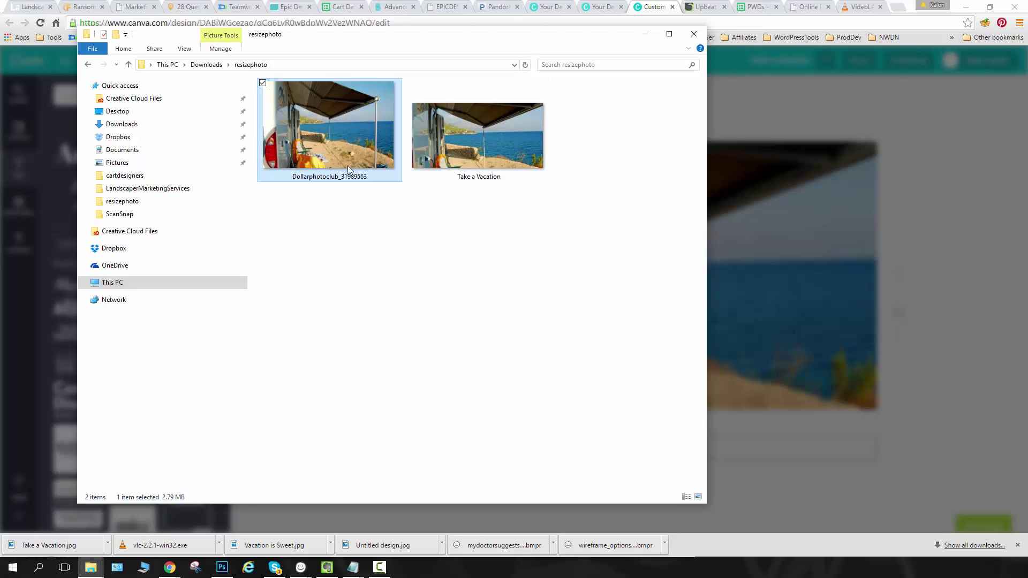
{"action": "left_click", "coordinate": [468, 135]}
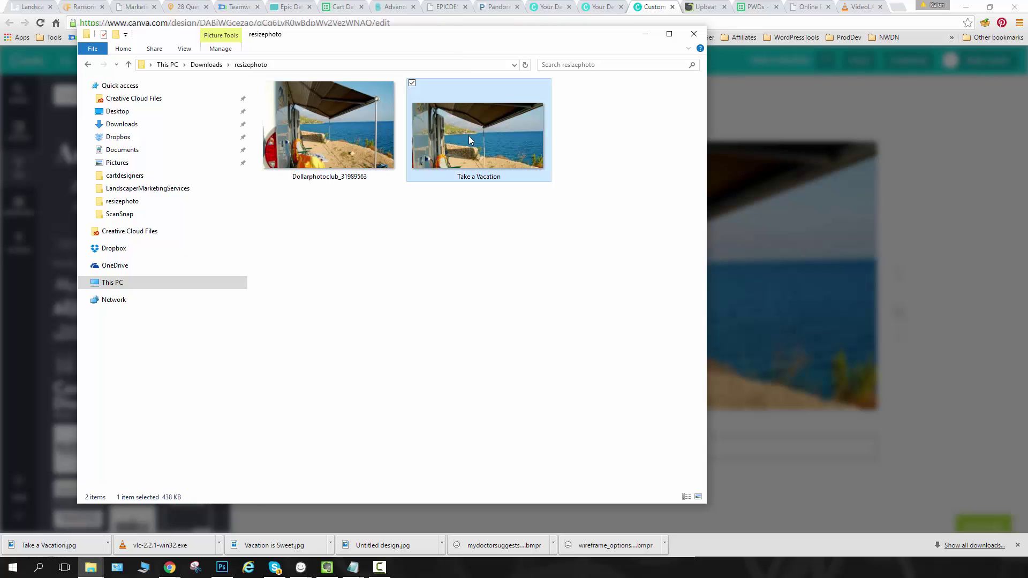